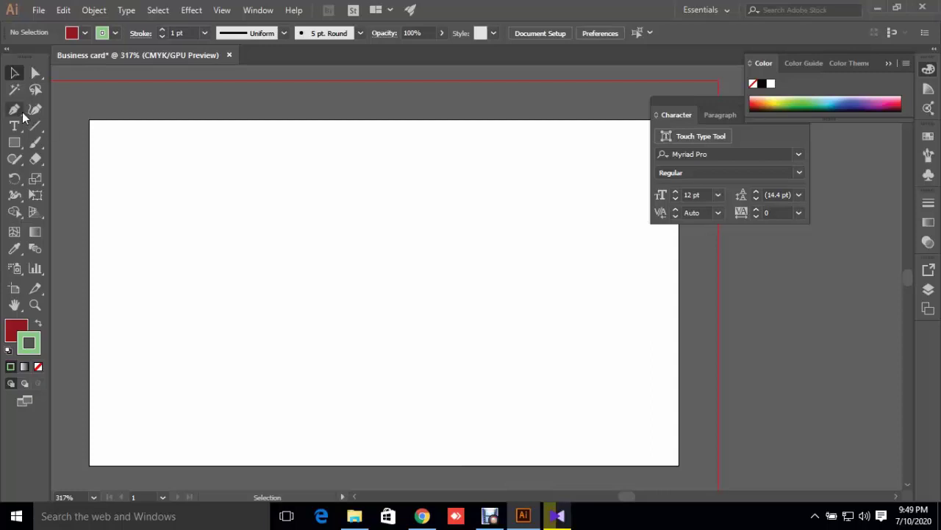
- Start placing an external image with File > Place
left_click(15, 109)
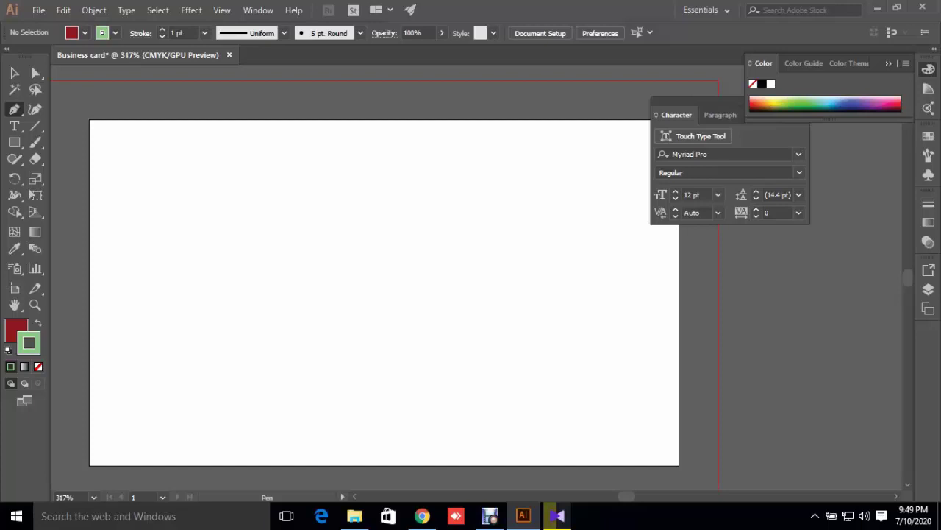
left_click(14, 73)
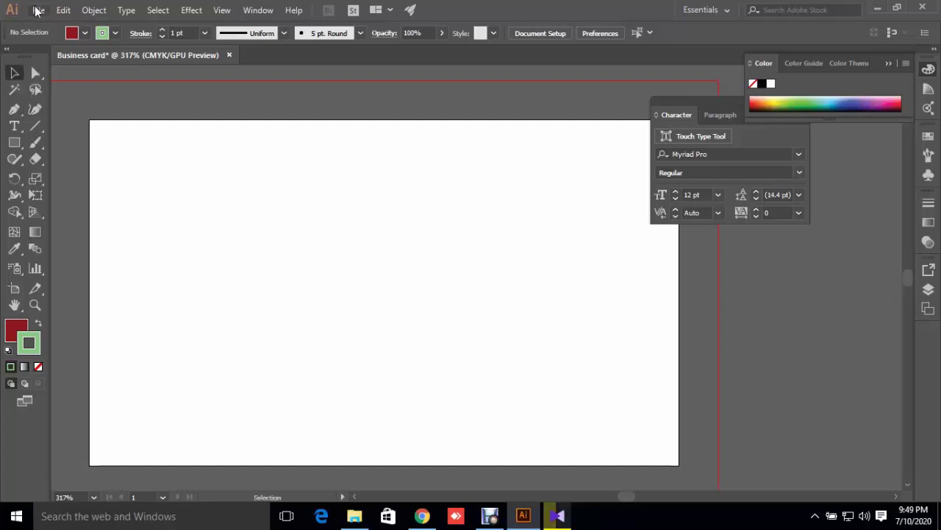
left_click(39, 10)
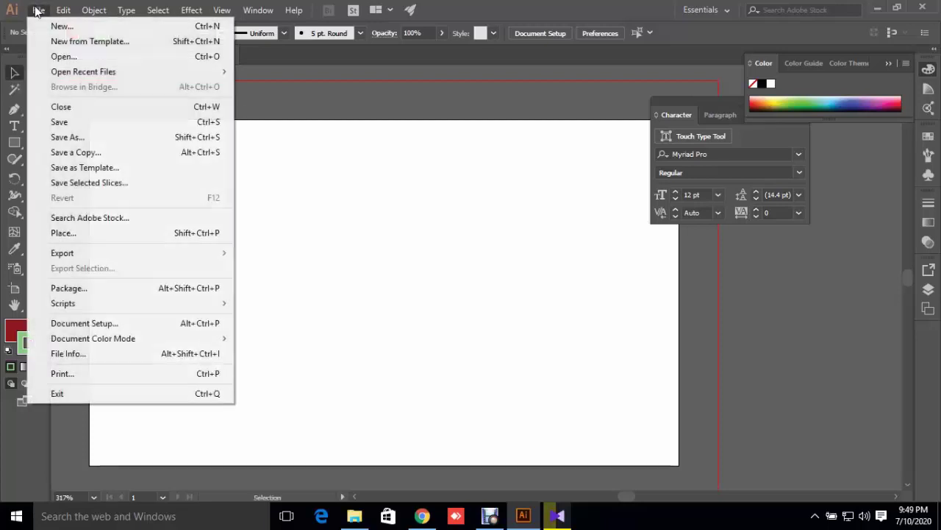
left_click(72, 234)
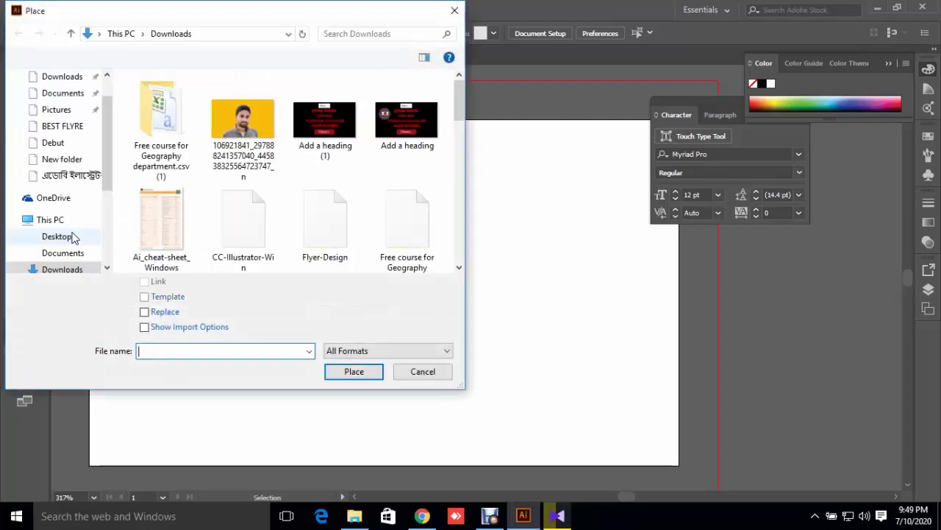
scroll(305, 197, "down", 3)
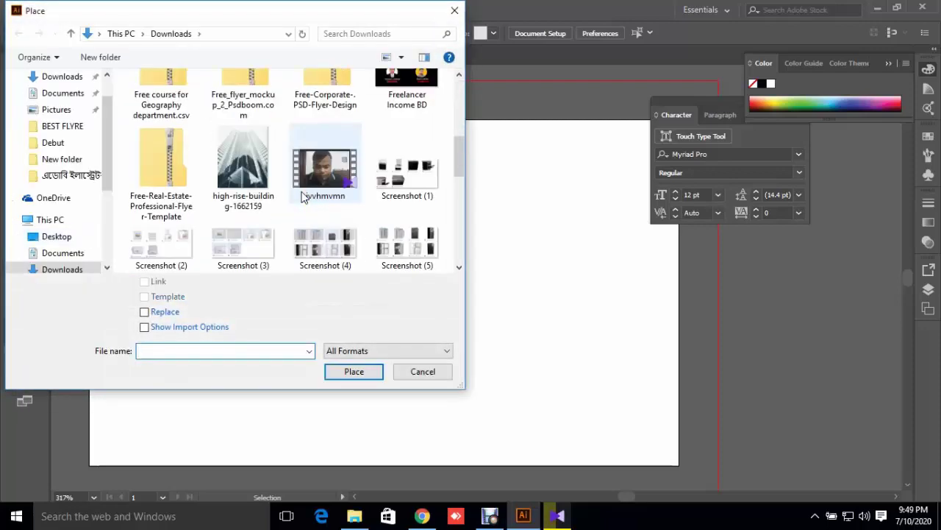
scroll(305, 197, "down", 5)
scroll(305, 197, "up", 8)
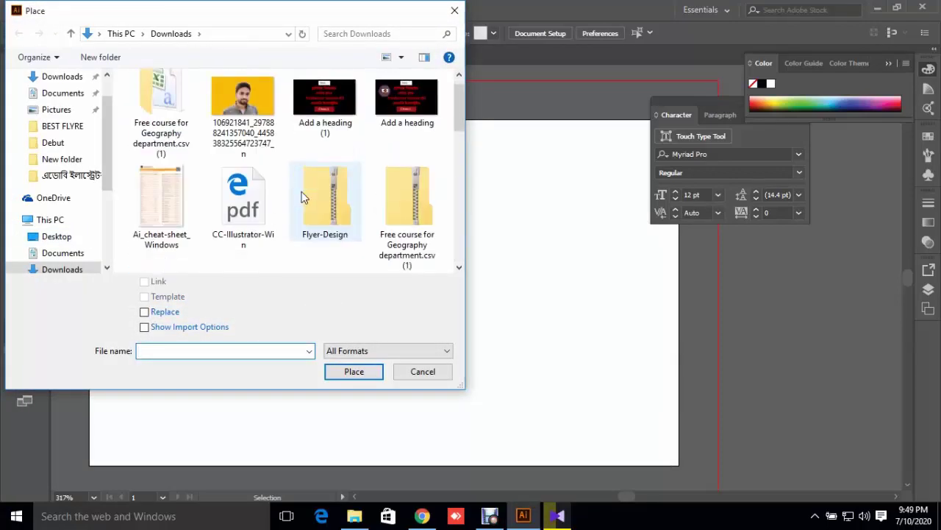
scroll(305, 197, "down", 8)
mouse_move(53, 197)
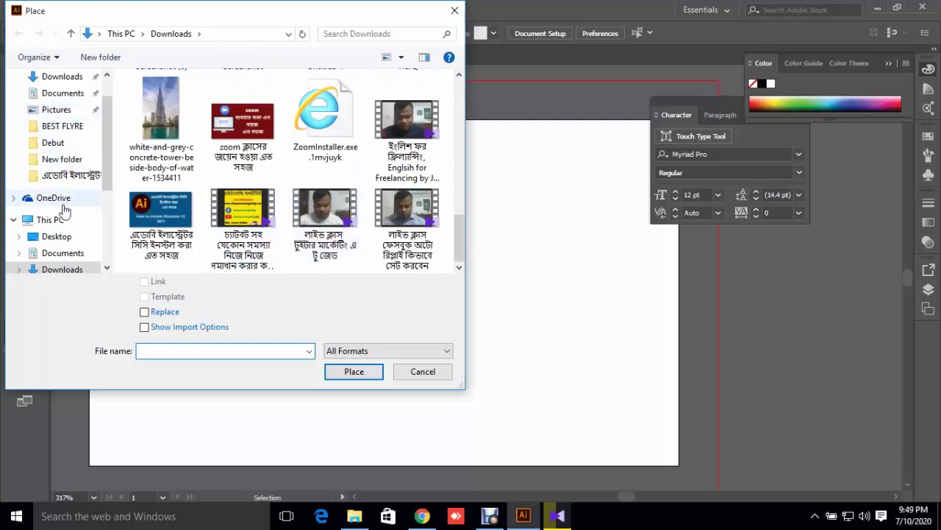
scroll(59, 261, "down", 2)
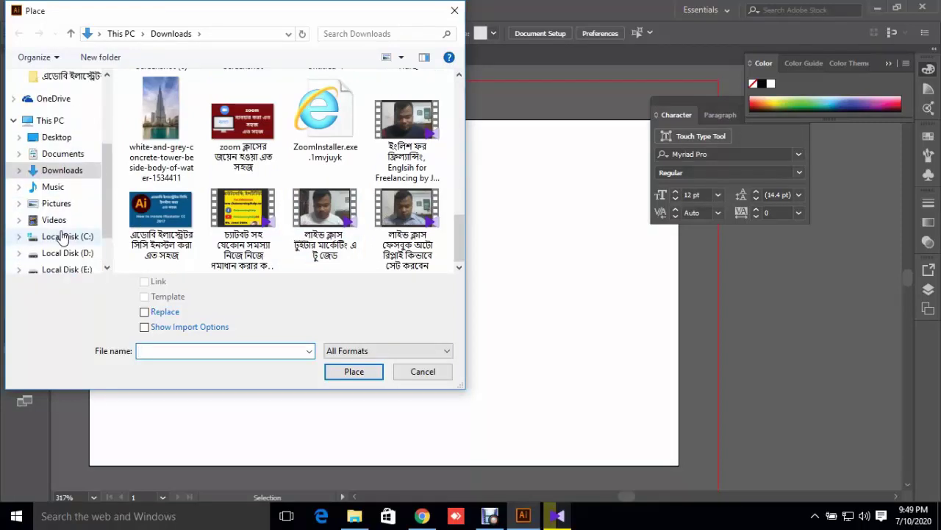
scroll(74, 223, "down", 2)
- Browse Local Disk (G:) into the POTO folder
left_click(67, 225)
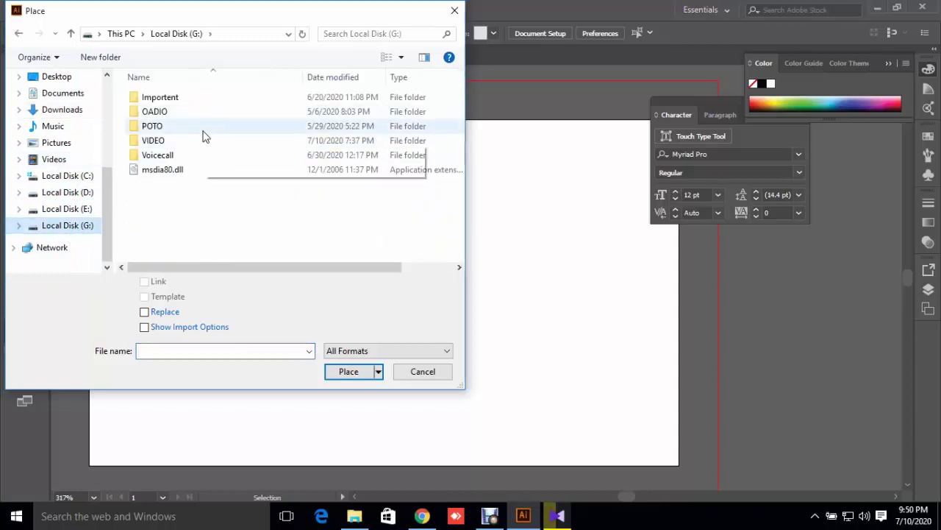
double_click(154, 126)
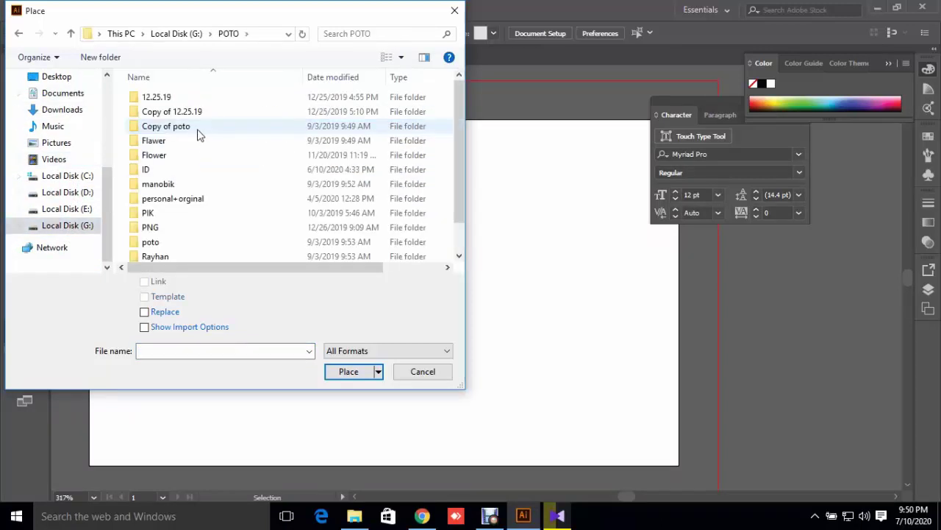
double_click(197, 128)
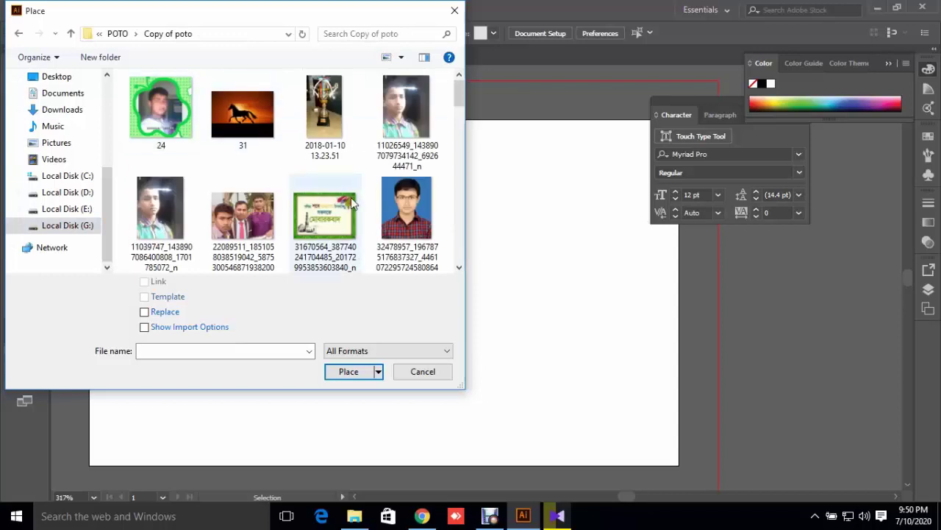
scroll(339, 198, "down", 10)
scroll(333, 201, "down", 5)
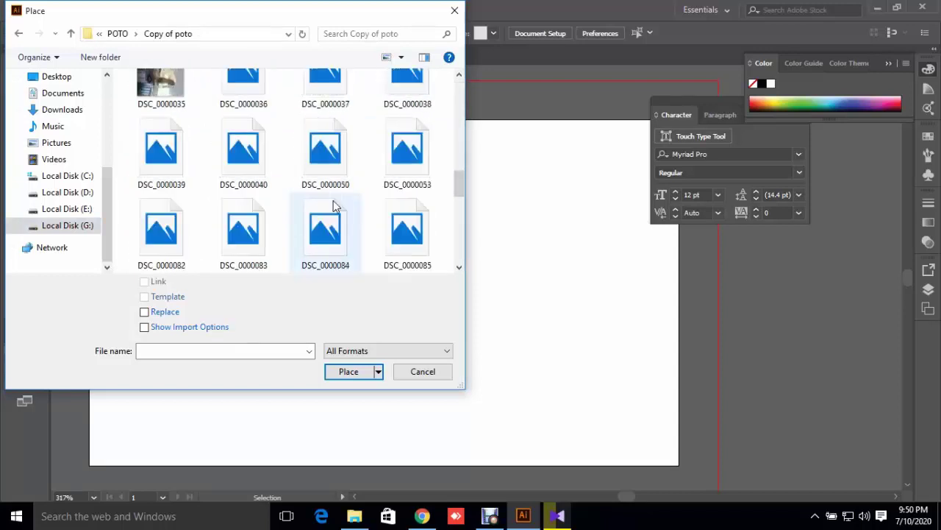
left_click(18, 33)
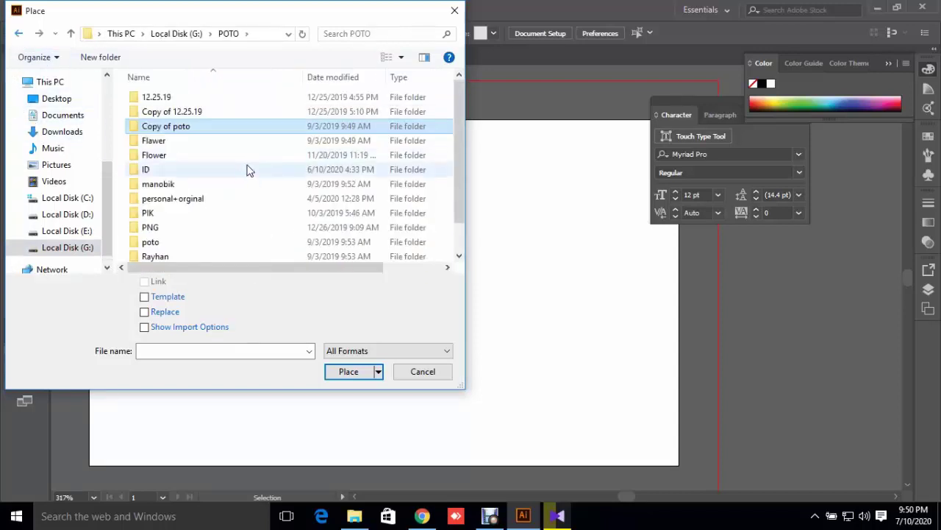
scroll(242, 200, "down", 1)
scroll(242, 202, "up", 1)
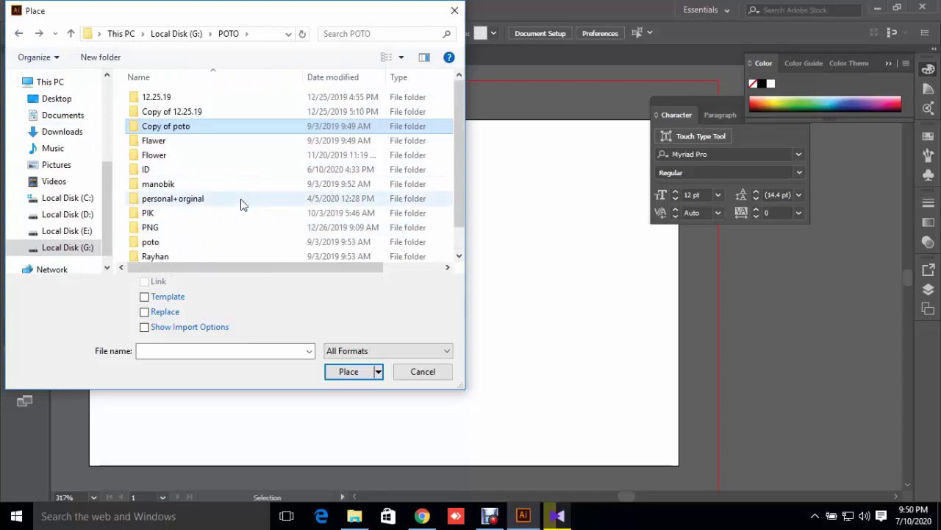
- Load 1152 - XP Platinum from the Flawer folder for placing
double_click(197, 140)
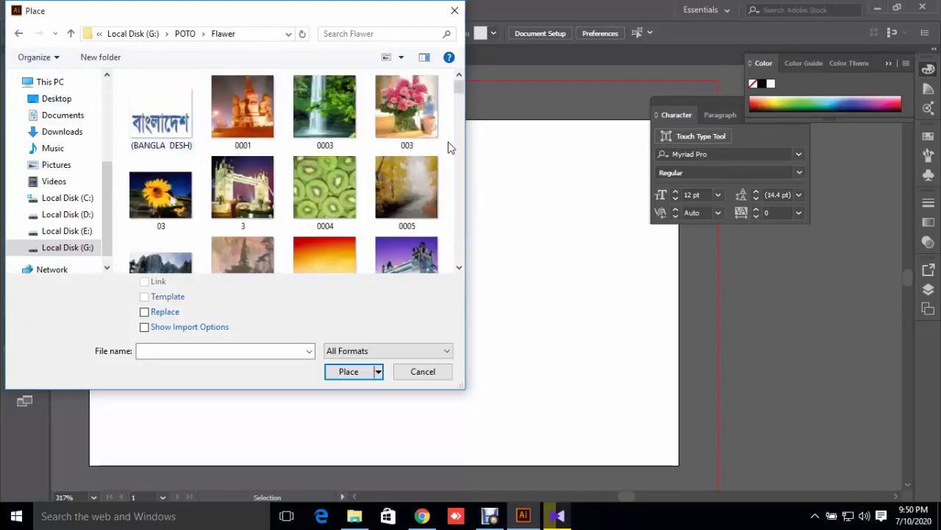
scroll(417, 170, "down", 3)
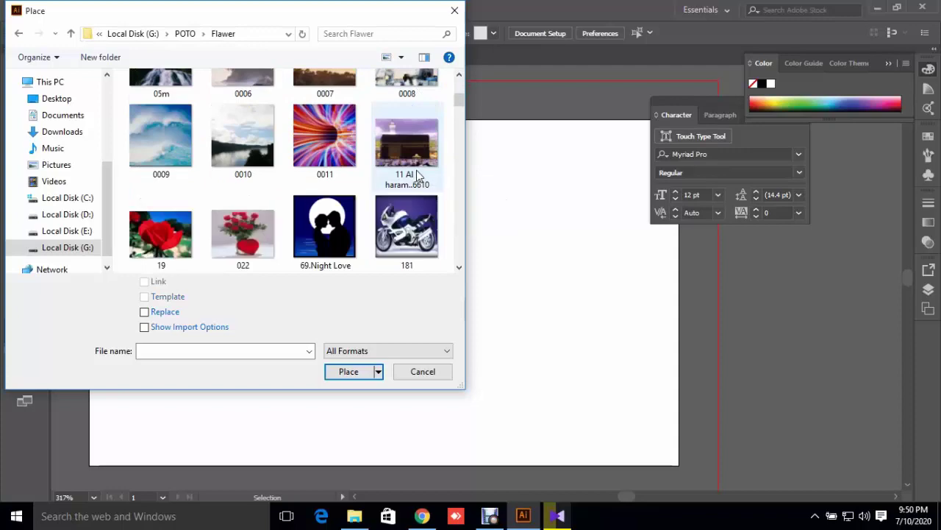
scroll(413, 176, "down", 1)
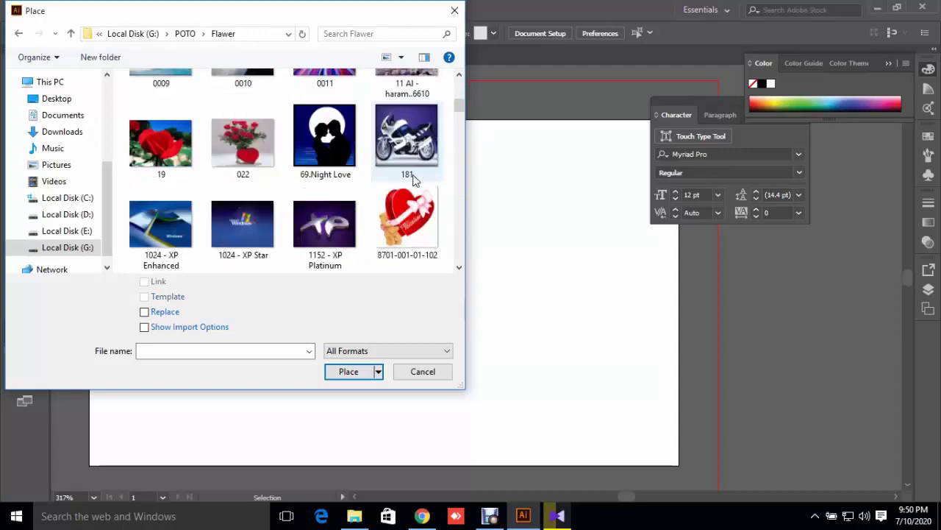
scroll(413, 177, "down", 1)
left_click(314, 146)
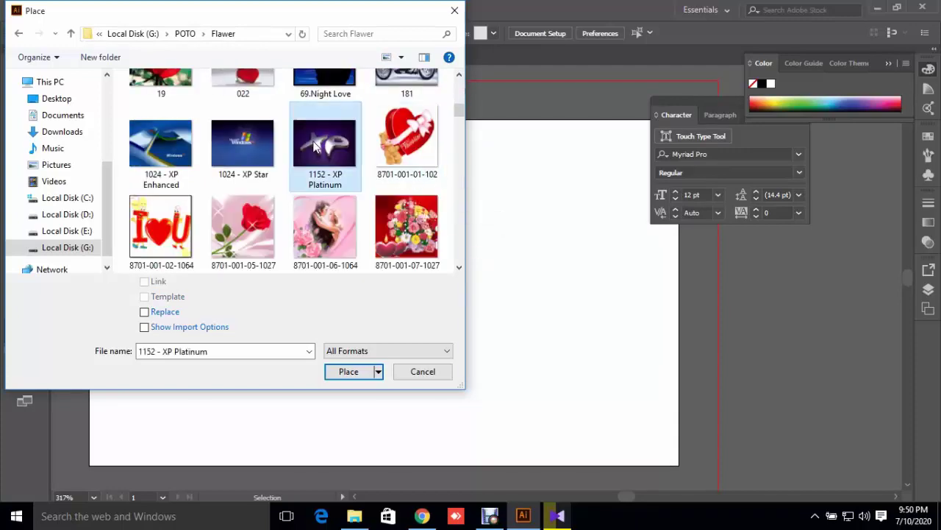
double_click(314, 146)
- Place the XP photo at the artboard's upper left, embed and deselect it, then zoom to the logo
left_click_drag(107, 143, 417, 377)
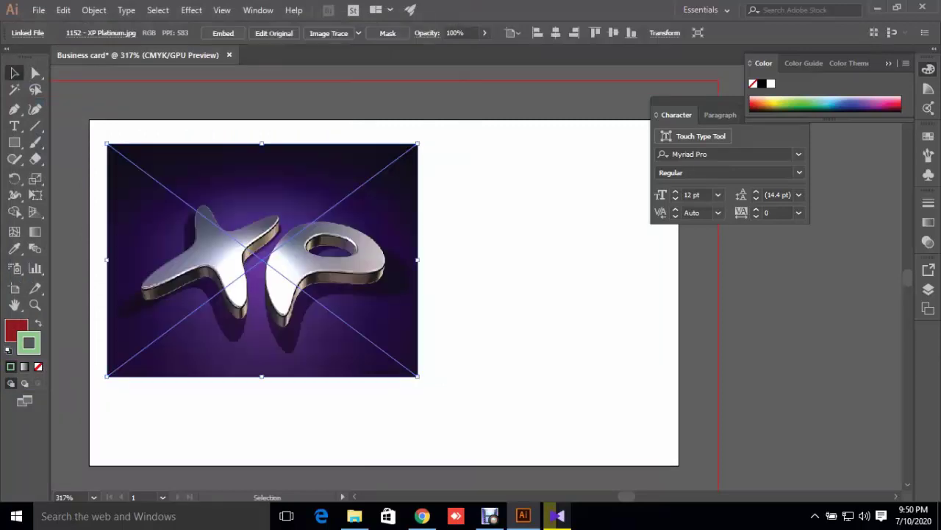
left_click(234, 33)
key("ctrl+shift+a")
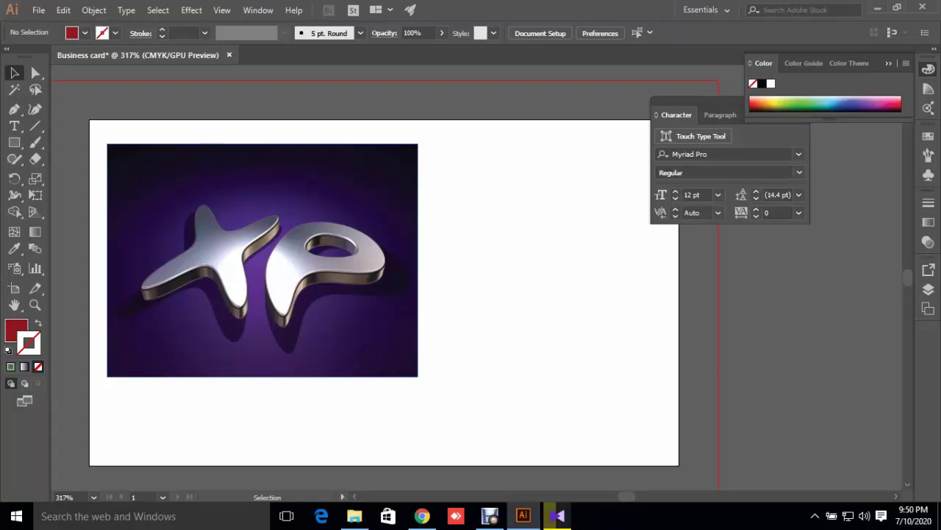
key("space")
left_click_drag(117, 263, 256, 289)
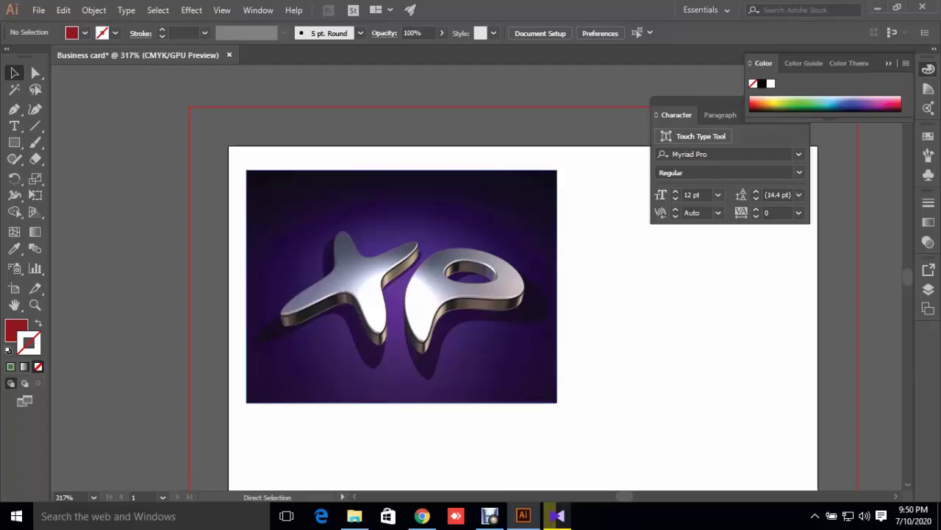
key("ctrl+plus")
key("ctrl+plus")
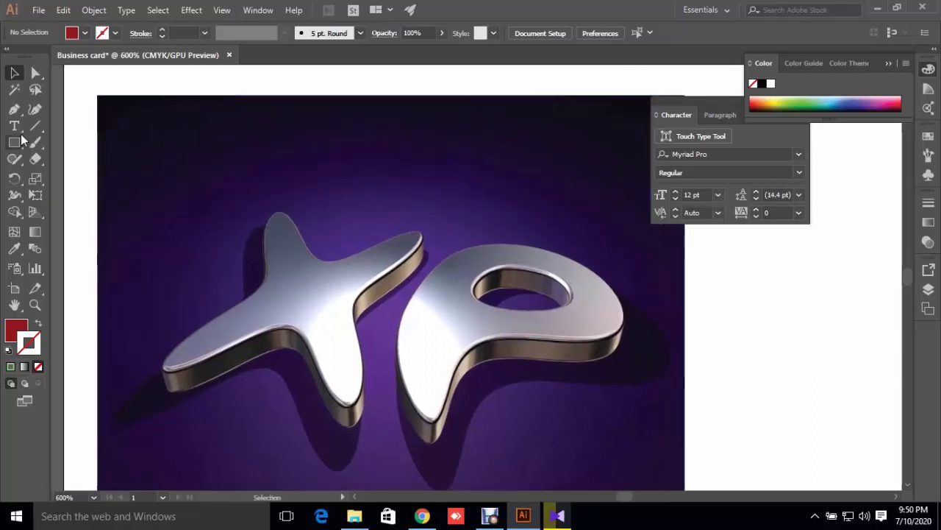
- Start a Pen path with curved anchors along the X's left edge
left_click(14, 108)
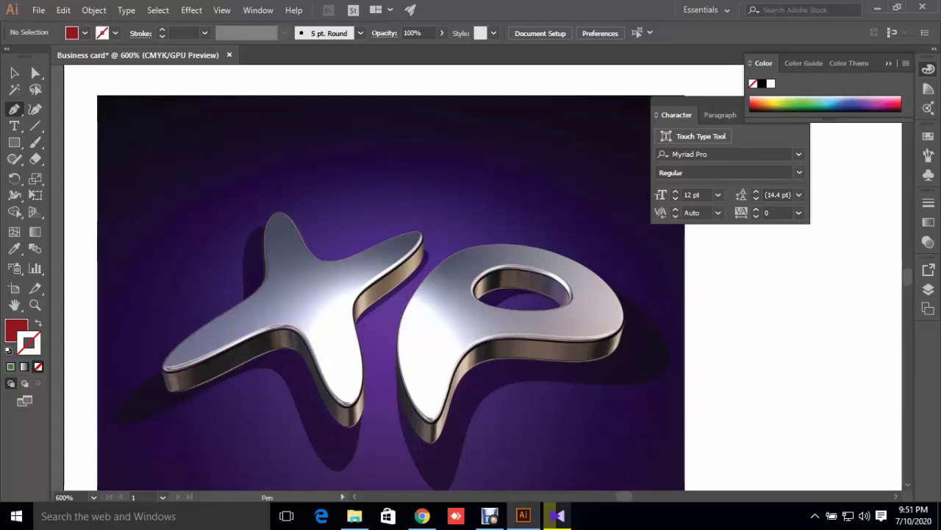
left_click(257, 289)
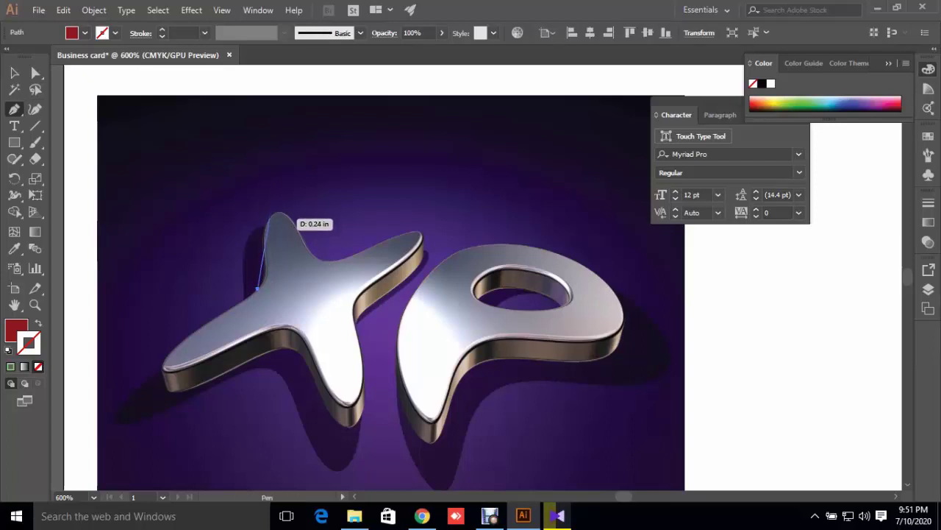
key("ctrl+equal")
key("ctrl+equal")
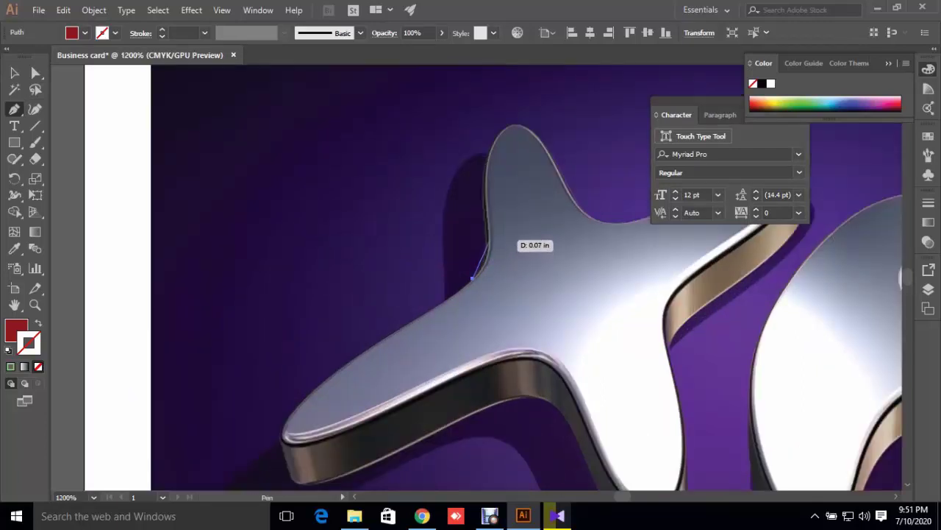
left_click(489, 234)
left_click_drag(489, 234, 486, 204)
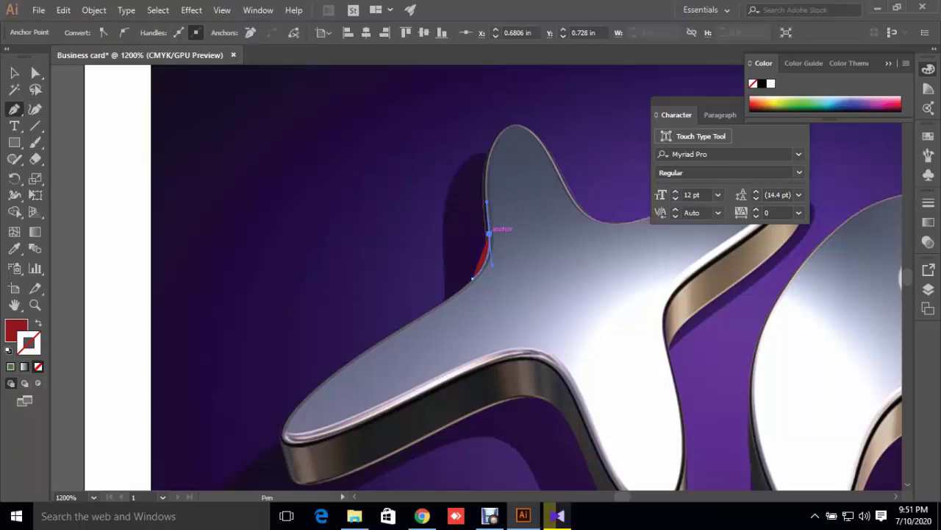
left_click_drag(490, 234, 485, 252)
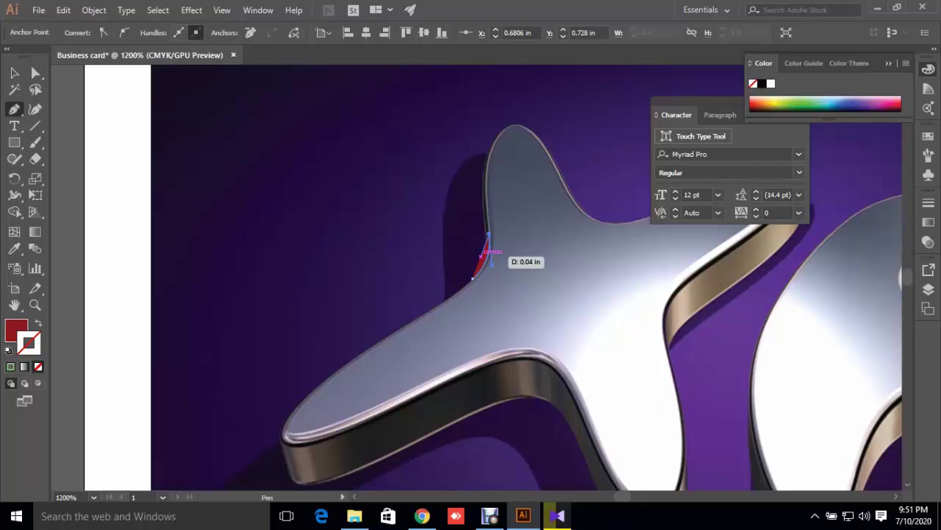
- Reshape the curve handles and give the path a red stroke, no fill
left_click_drag(482, 256, 33, 337)
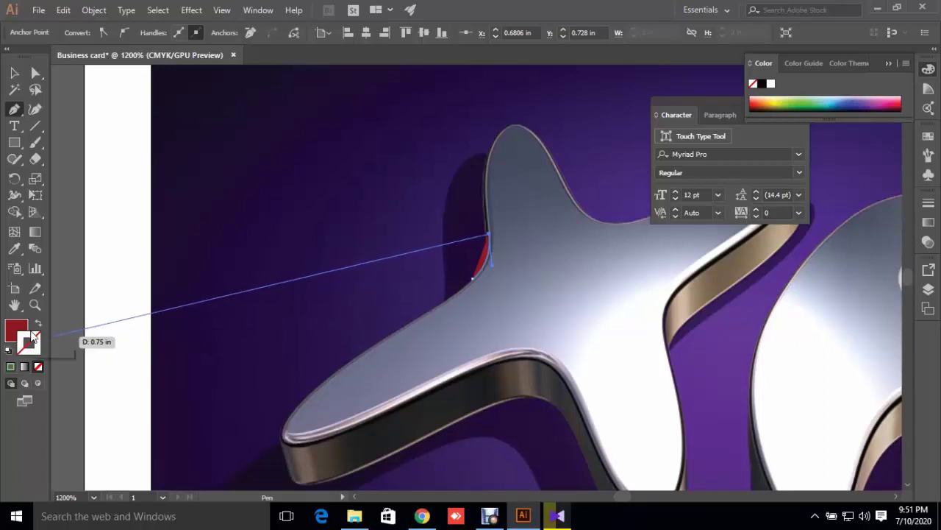
left_click_drag(33, 337, 224, 298)
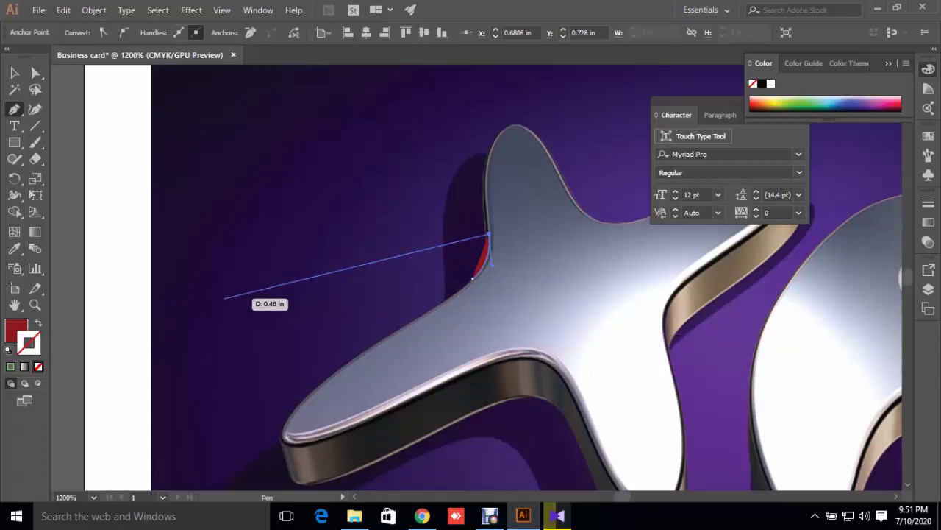
left_click_drag(224, 298, 49, 332)
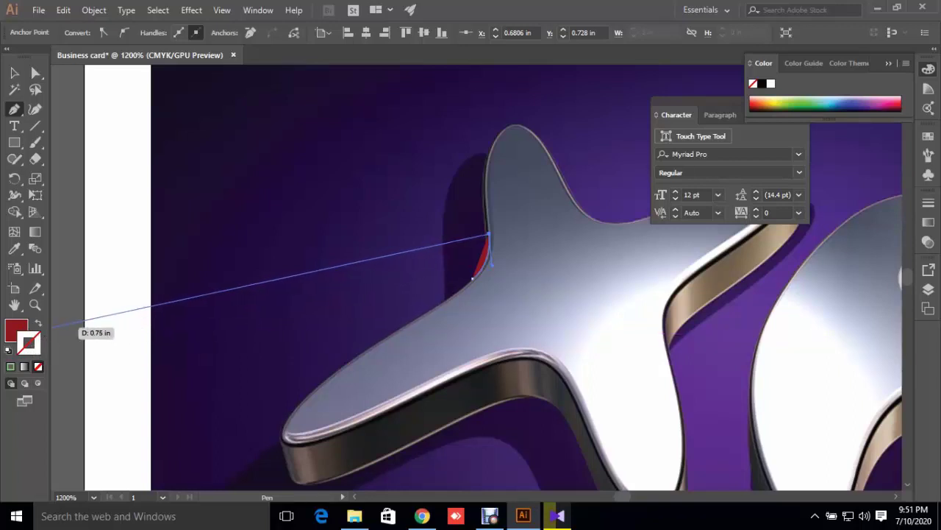
key("shift+x")
left_click_drag(489, 235, 337, 239)
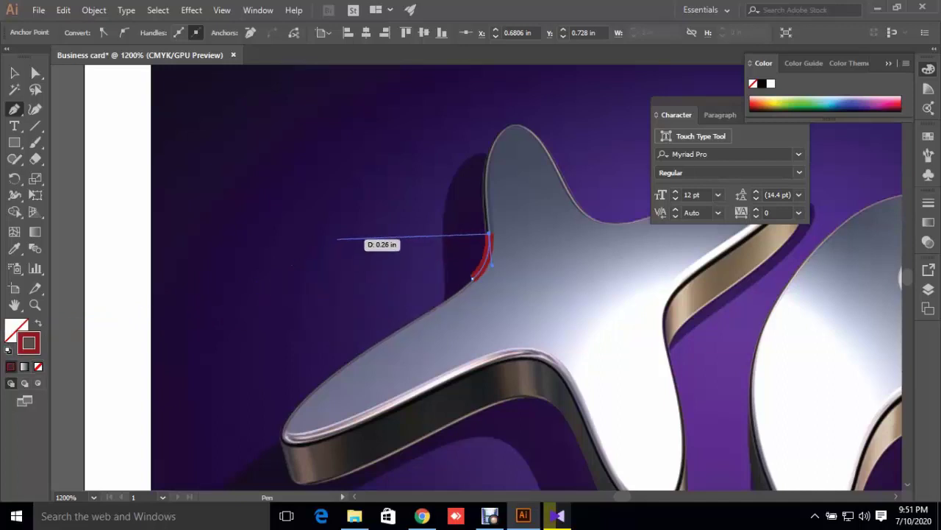
mouse_move(337, 239)
left_mouse_down()
mouse_move(450, 237)
mouse_move(468, 151)
left_mouse_up()
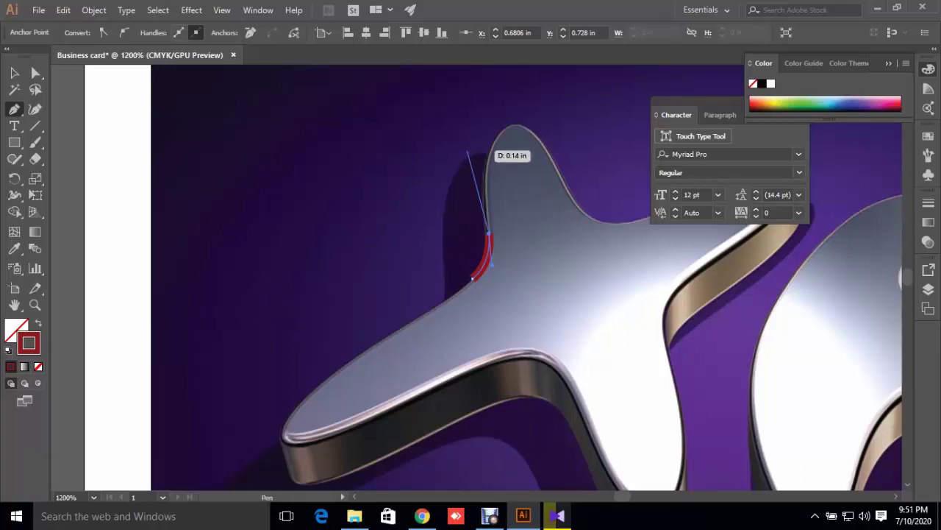
- Remove the trial path, lower stroke weight to 0.25 pt, and return to the Pen tool
left_click(14, 72)
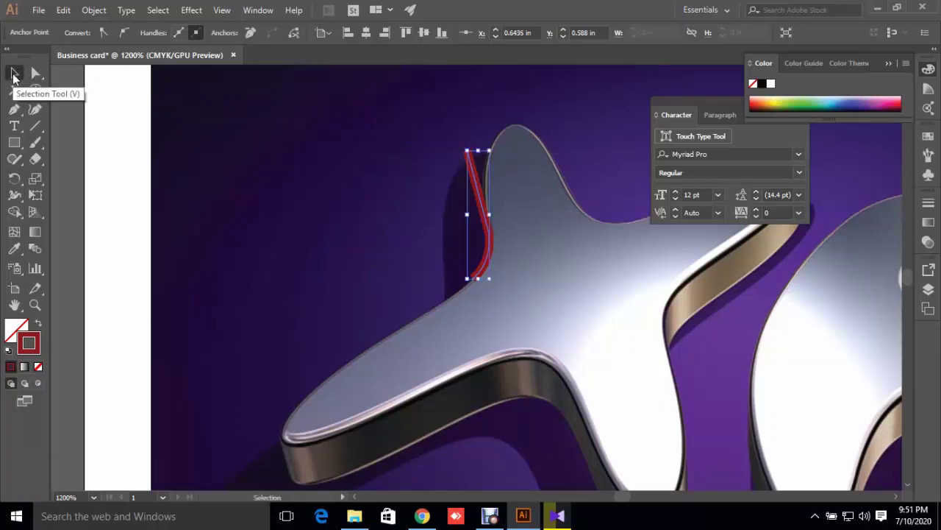
key("ctrl+z")
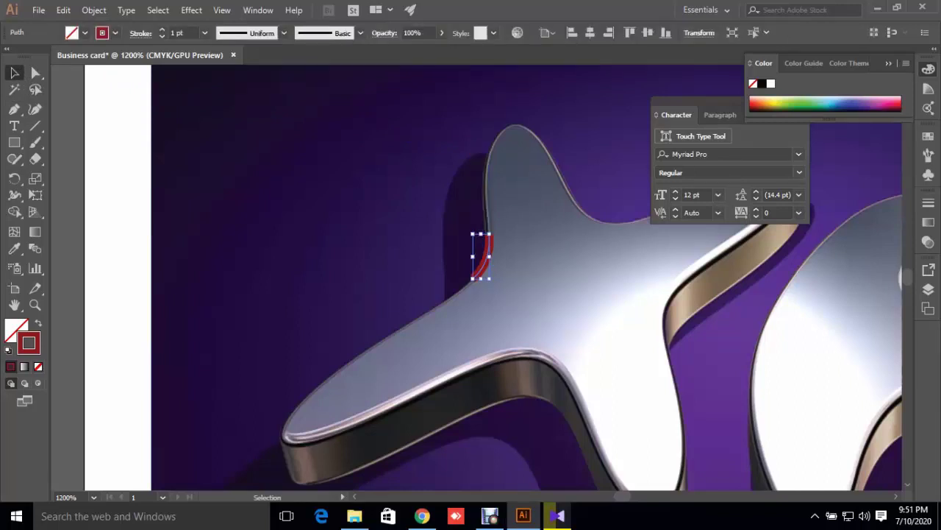
key("ctrl+z")
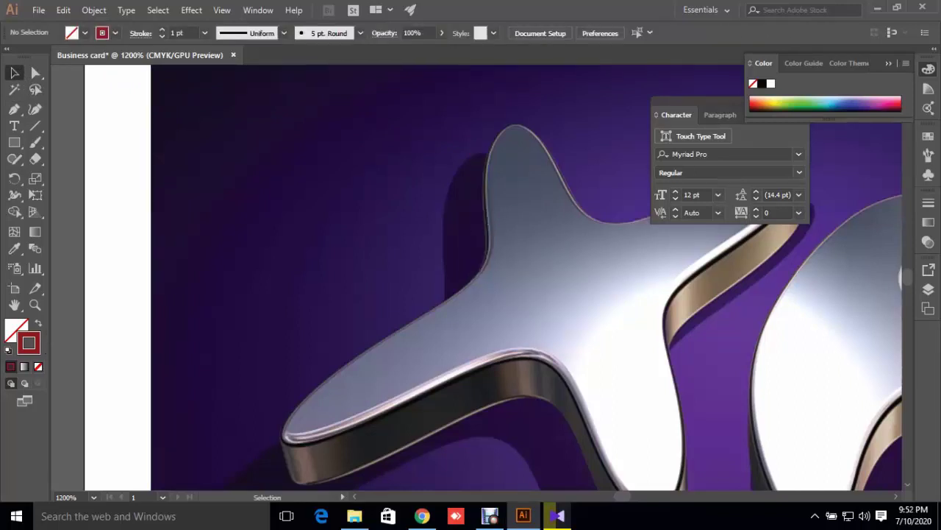
left_click(162, 36)
left_click(162, 36)
left_click(162, 36)
left_click(16, 110)
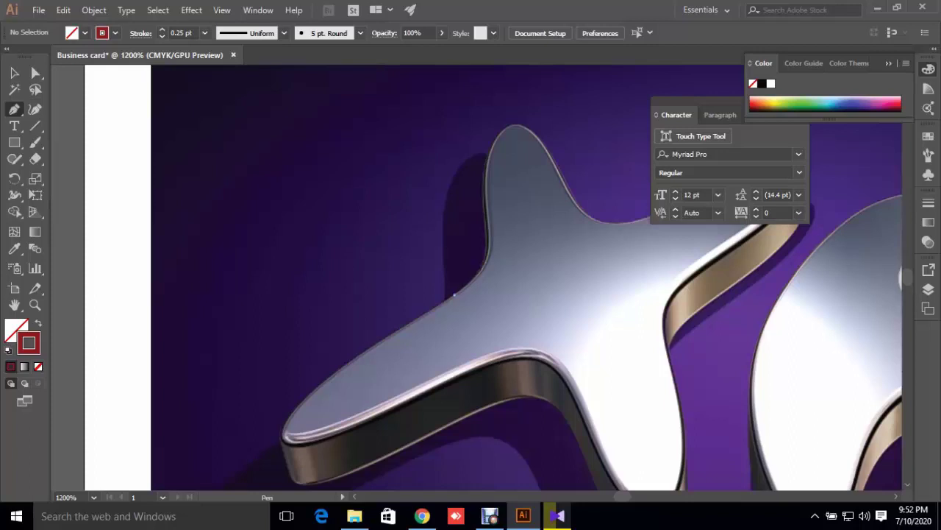
- Begin a new path in the X's left notch, curving up the arm's left edge
left_click(454, 294)
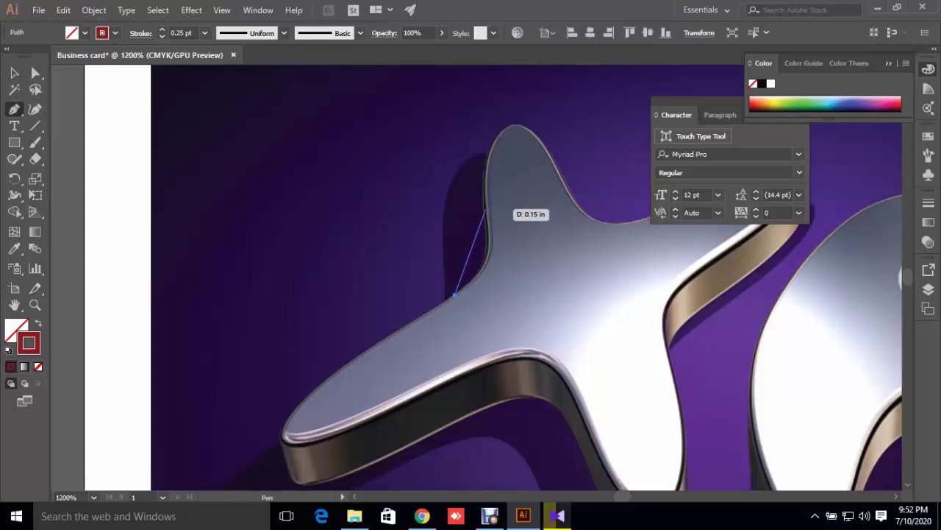
mouse_move(485, 211)
left_mouse_down()
mouse_move(473, 140)
mouse_move(469, 148)
left_mouse_up()
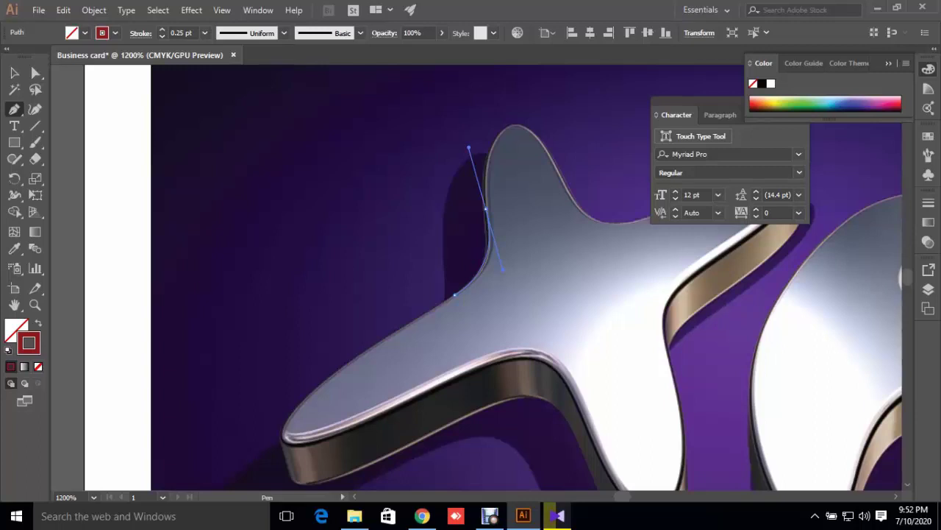
left_click_drag(469, 148, 468, 148)
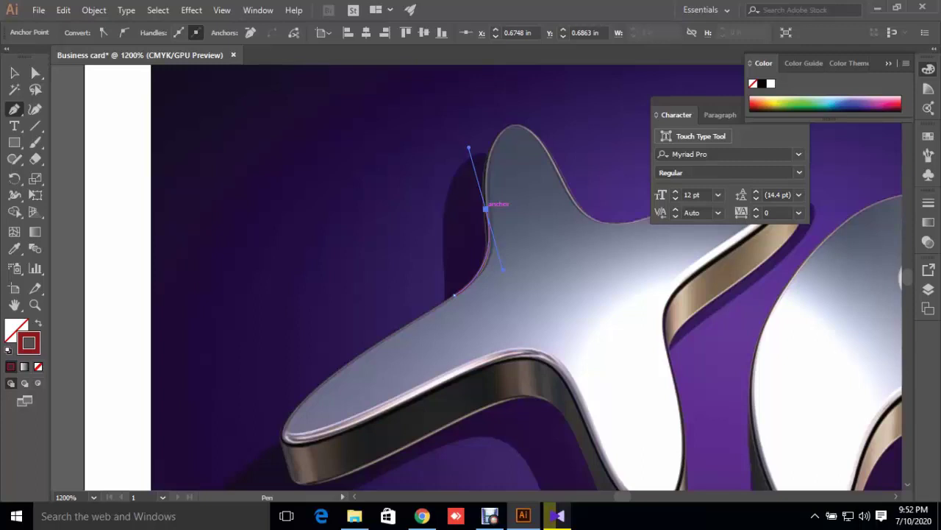
mouse_move(486, 209)
left_mouse_down()
mouse_move(477, 152)
mouse_move(510, 165)
left_mouse_up()
scroll(477, 153, "up", 1)
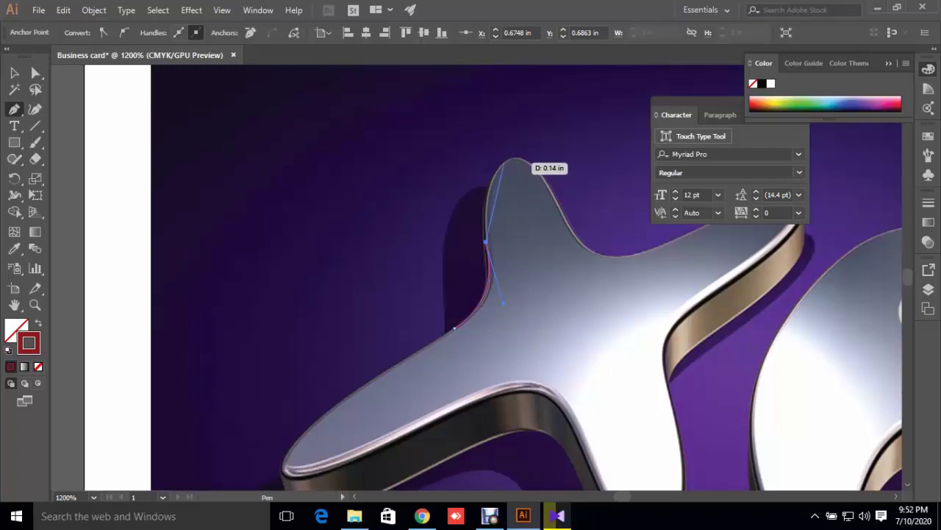
- Curve the path over the upper arm's rounded tip
left_click_drag(511, 166, 531, 146)
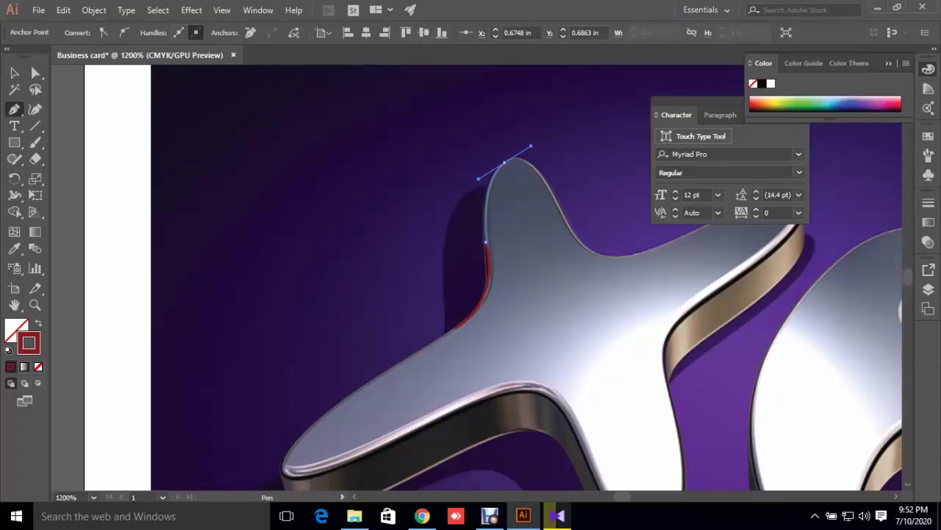
left_click_drag(531, 146, 506, 161)
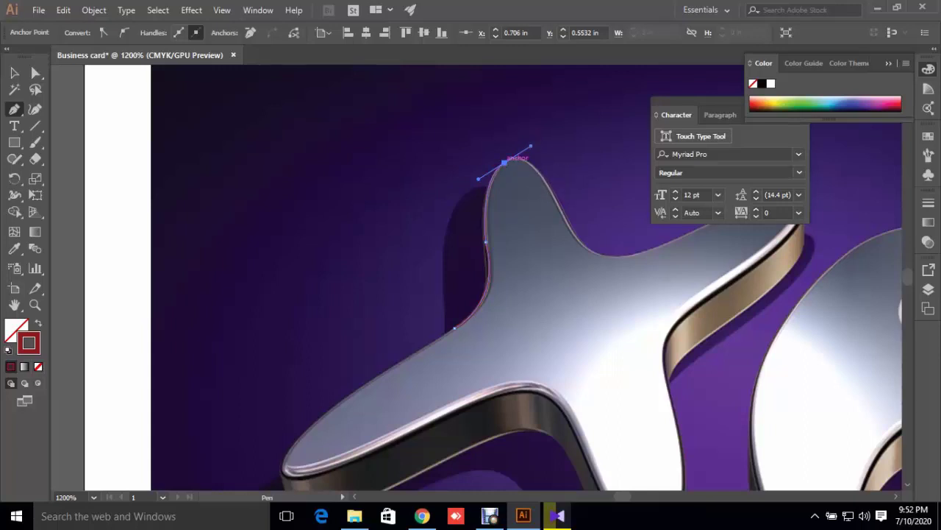
left_click_drag(505, 161, 553, 155)
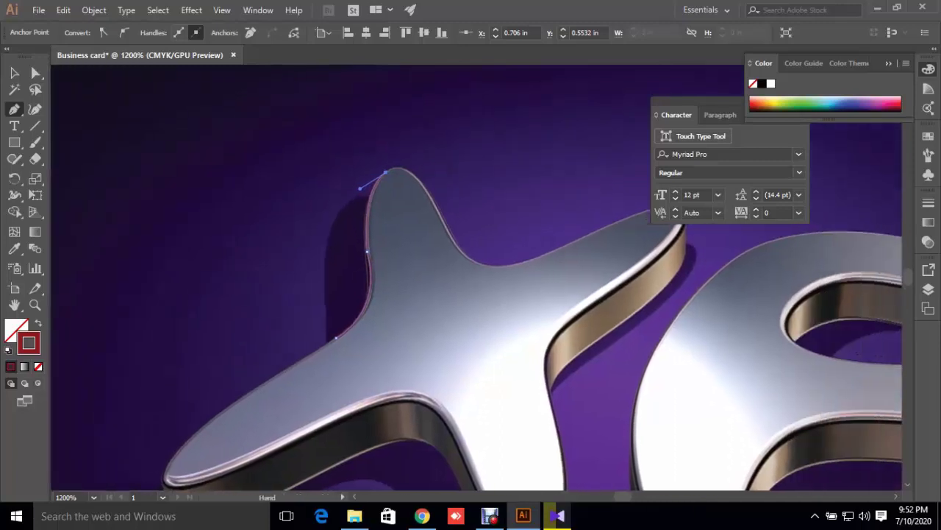
mouse_move(553, 155)
left_mouse_down()
mouse_move(314, 178)
mouse_move(314, 203)
mouse_move(345, 261)
left_mouse_up()
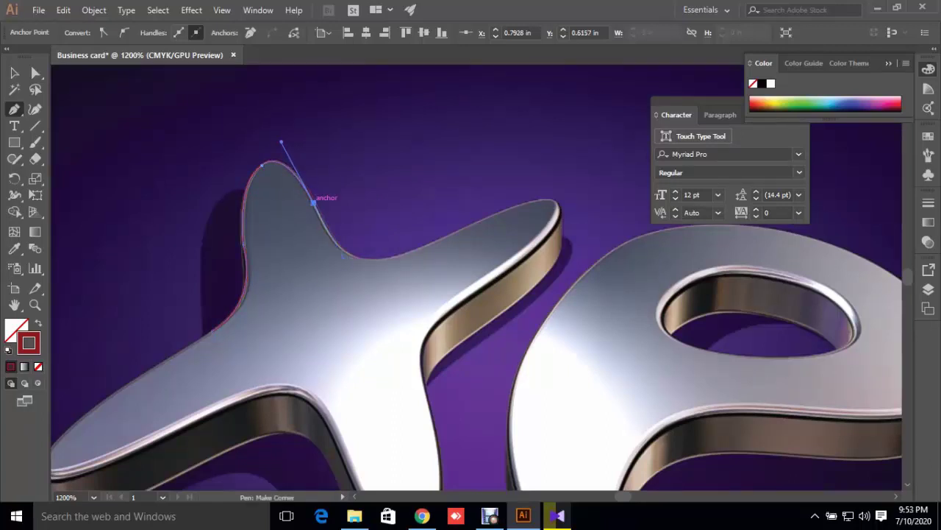
- Discard the overlong curve and resume the path from its last anchor
mouse_move(314, 202)
left_mouse_down()
mouse_move(482, 217)
mouse_move(570, 168)
mouse_move(625, 118)
mouse_move(653, 115)
mouse_move(650, 107)
mouse_move(619, 122)
mouse_move(626, 113)
left_mouse_up()
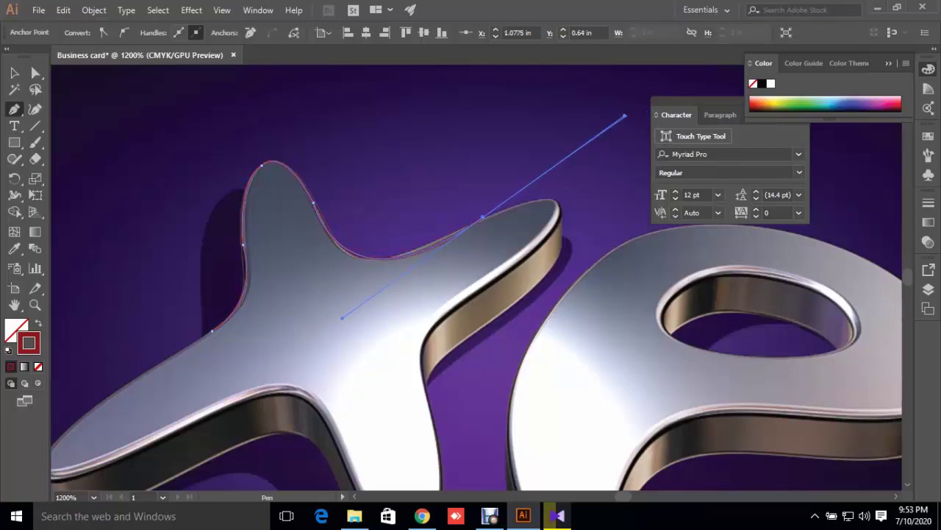
key("Escape")
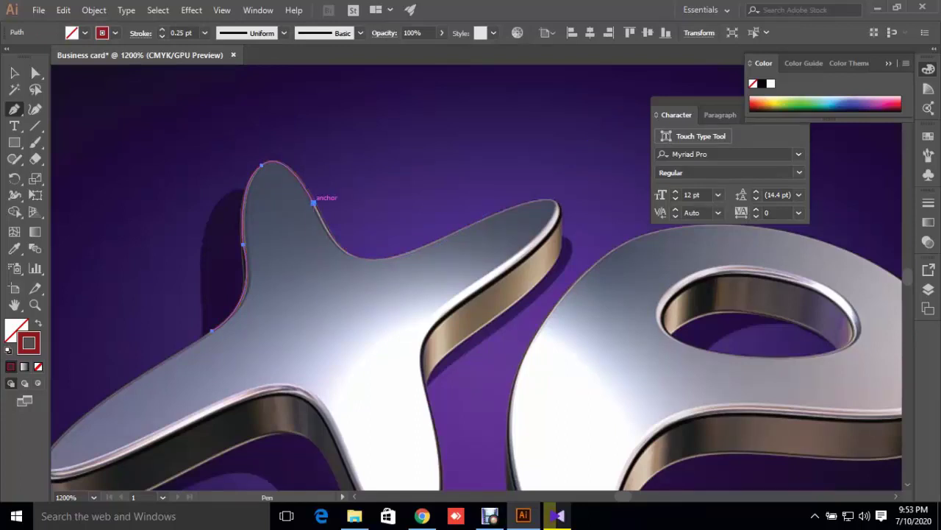
left_click(314, 201, "ctrl")
left_click_drag(314, 202, 383, 259)
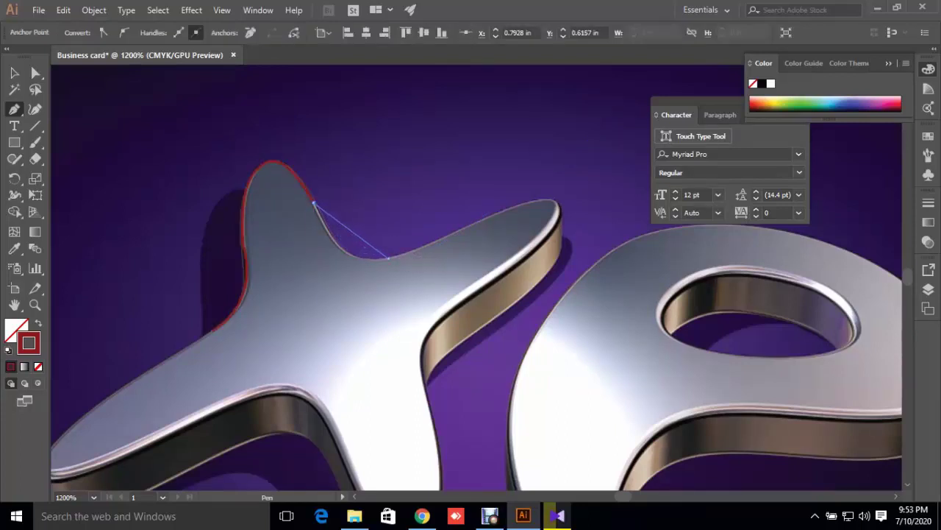
- Add anchors through the dip and along the right arm's top edge
mouse_move(388, 258)
left_mouse_down()
mouse_move(409, 247)
mouse_move(450, 251)
mouse_move(449, 243)
left_mouse_up()
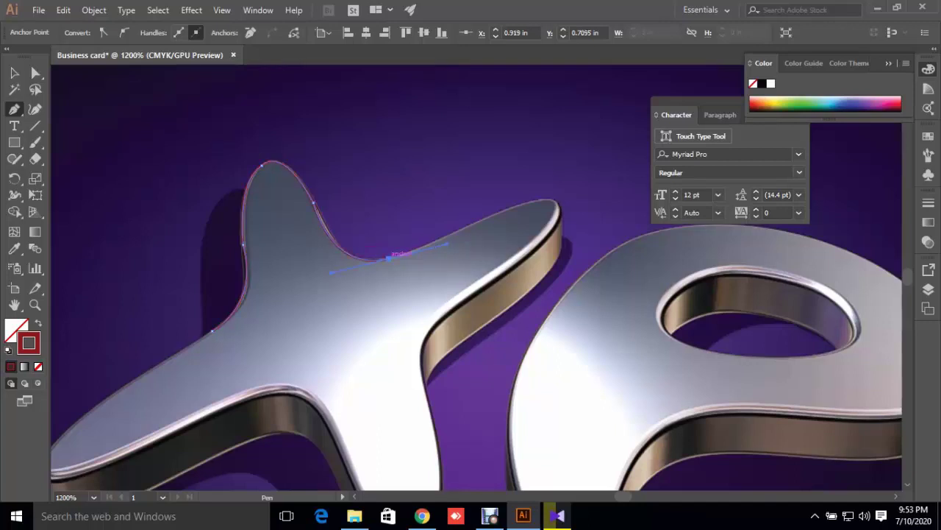
mouse_move(388, 258)
left_mouse_down()
mouse_move(555, 209)
mouse_move(526, 200)
mouse_move(558, 206)
left_mouse_up()
key("ctrl+z")
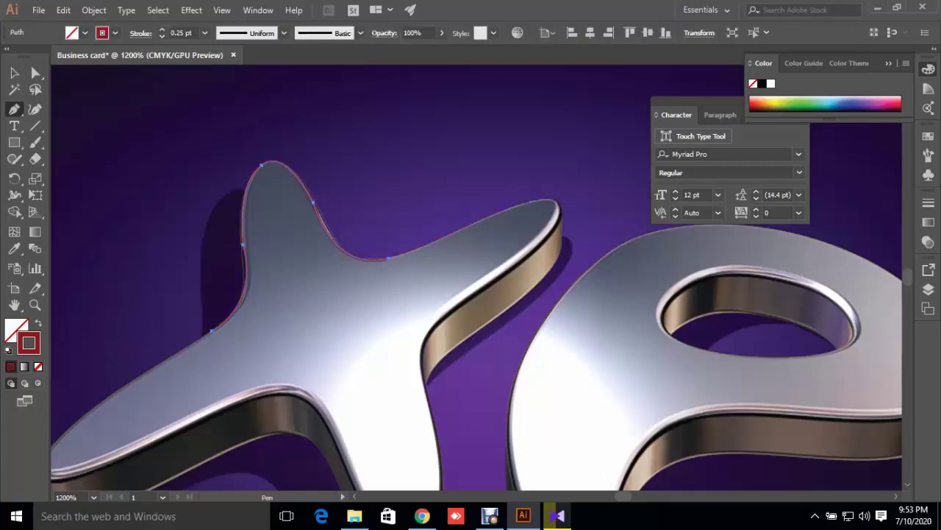
left_click(388, 258)
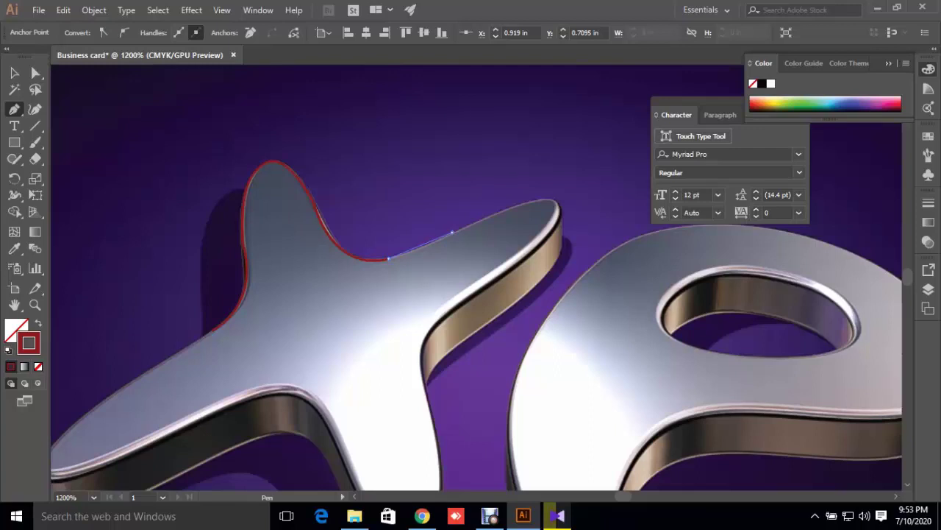
left_click(451, 233)
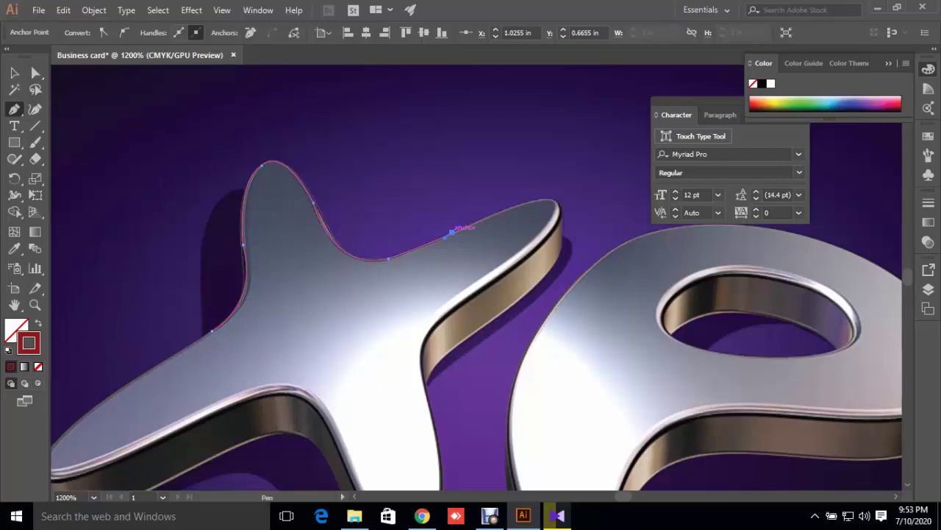
- Curve the path around the right arm's tip and close it at the starting anchor
left_click_drag(452, 232, 520, 199)
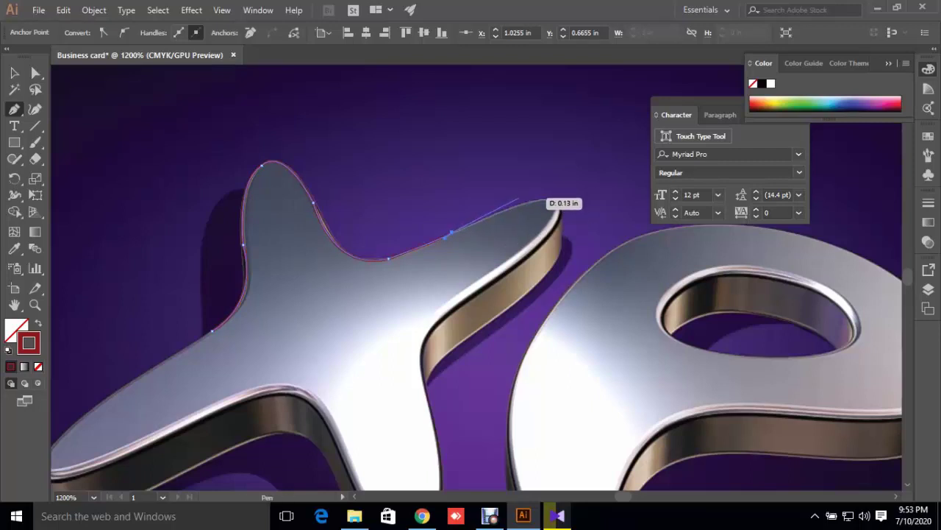
left_click_drag(520, 199, 541, 198)
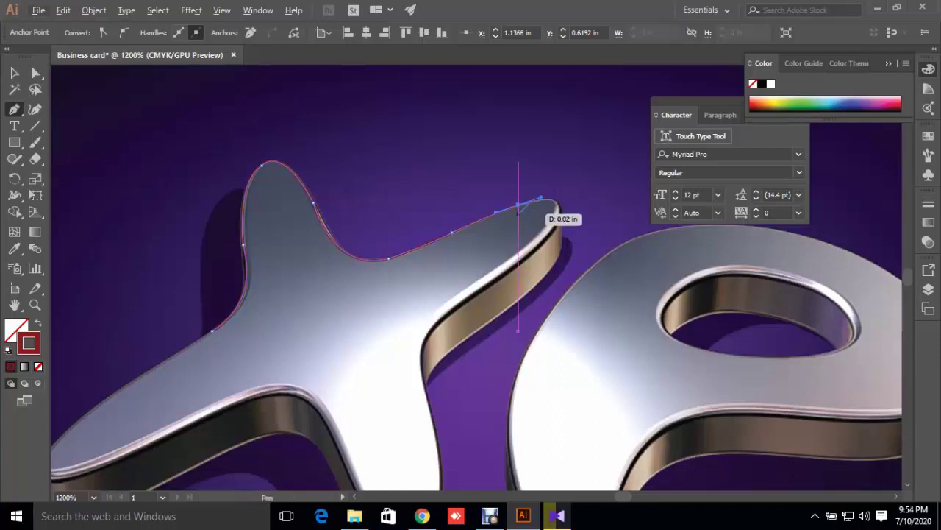
left_click_drag(519, 205, 549, 232)
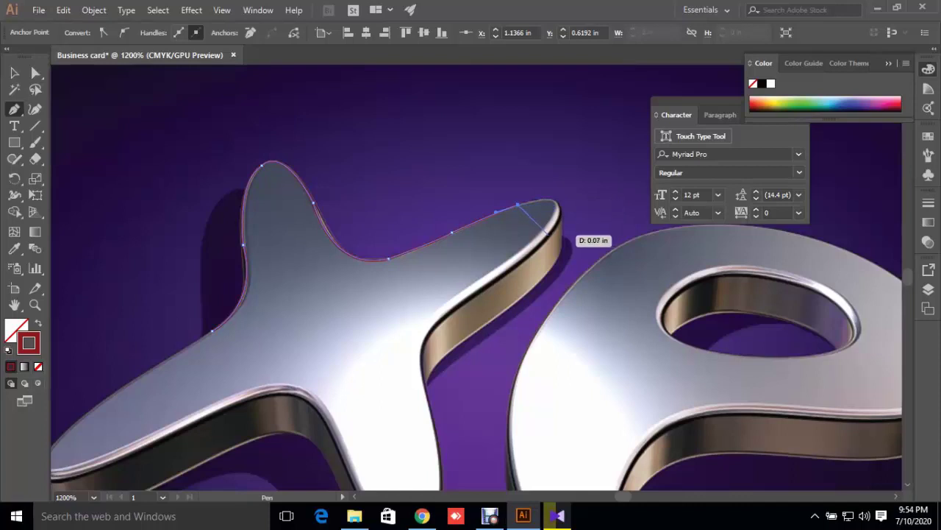
mouse_move(549, 232)
left_mouse_down()
mouse_move(560, 199)
mouse_move(237, 299)
left_mouse_up()
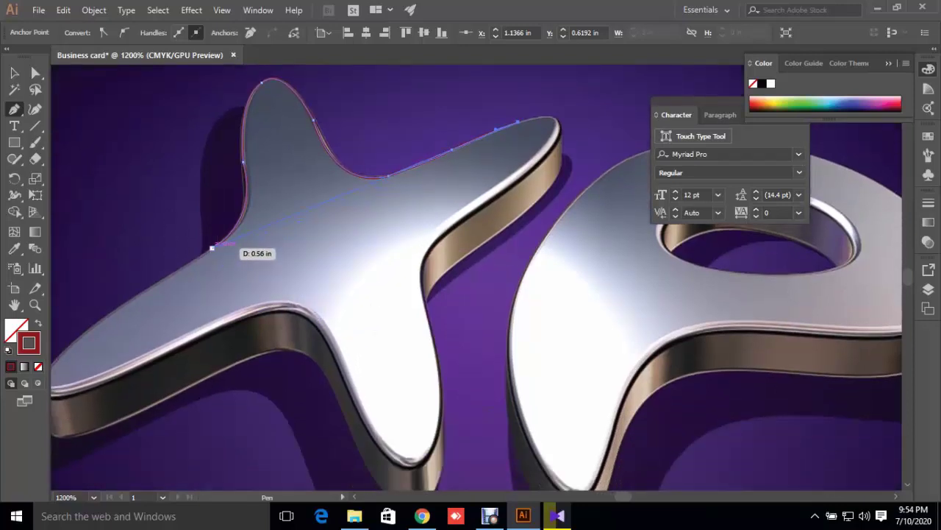
left_click_drag(212, 248, 234, 286)
left_click(212, 248)
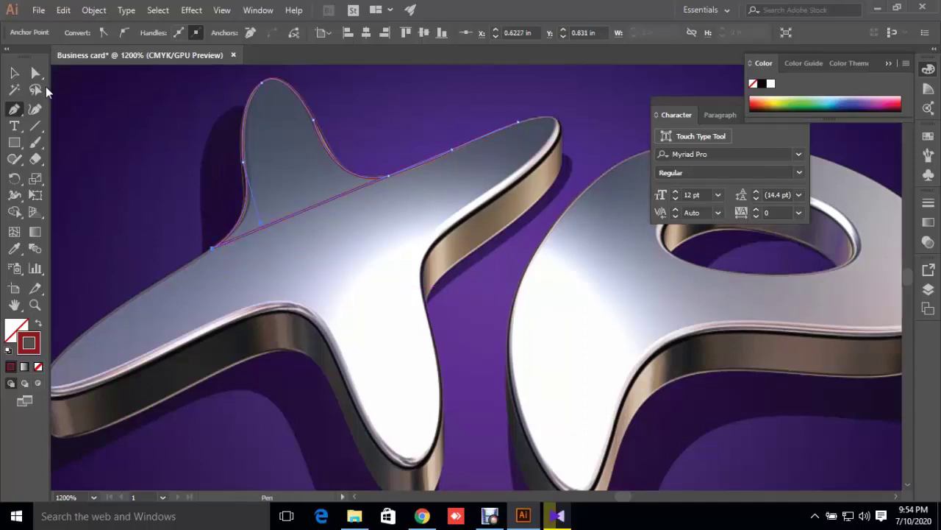
- Switch to the Selection tool so the closed outline shows its bounding box
left_click(17, 74)
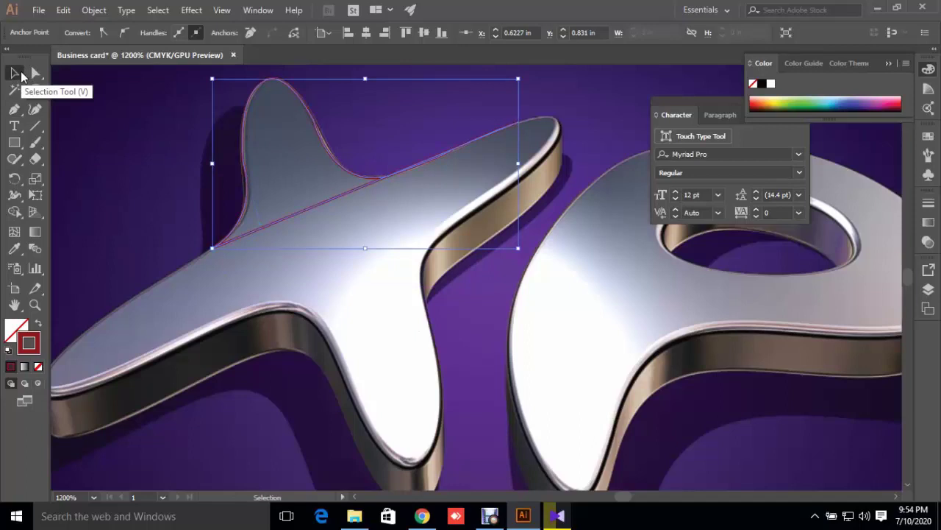